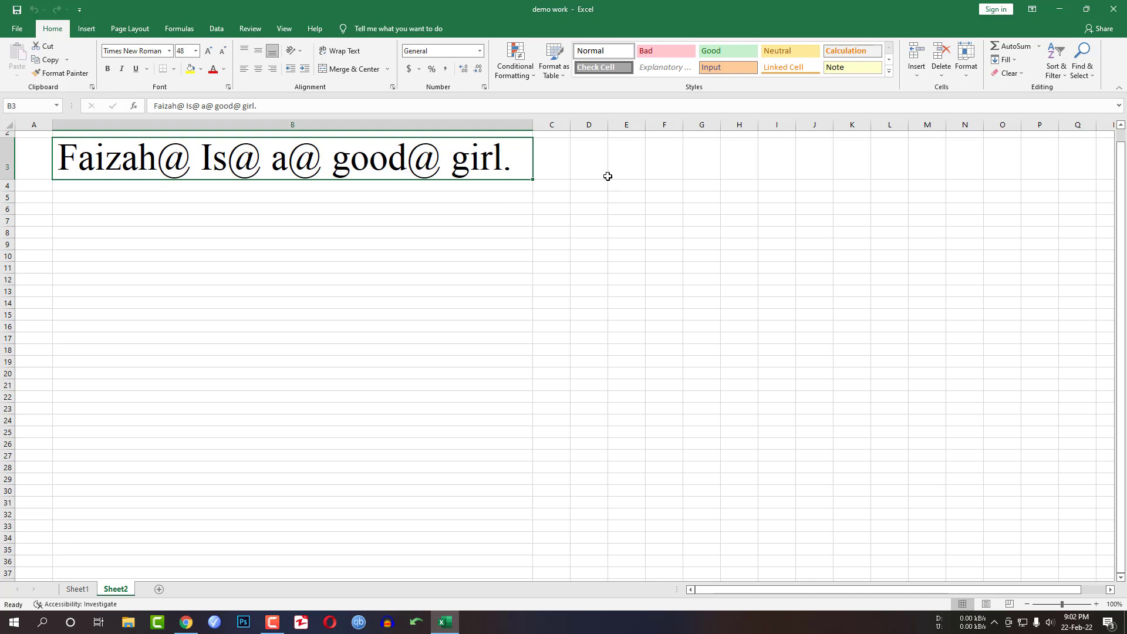
Step: Reduce the font size of the sentence in B3 to 22 and autofit the height of row 3 and width of column B
left_click(223, 51)
left_click(223, 51)
left_click(223, 51)
left_click(223, 51)
left_click(223, 51)
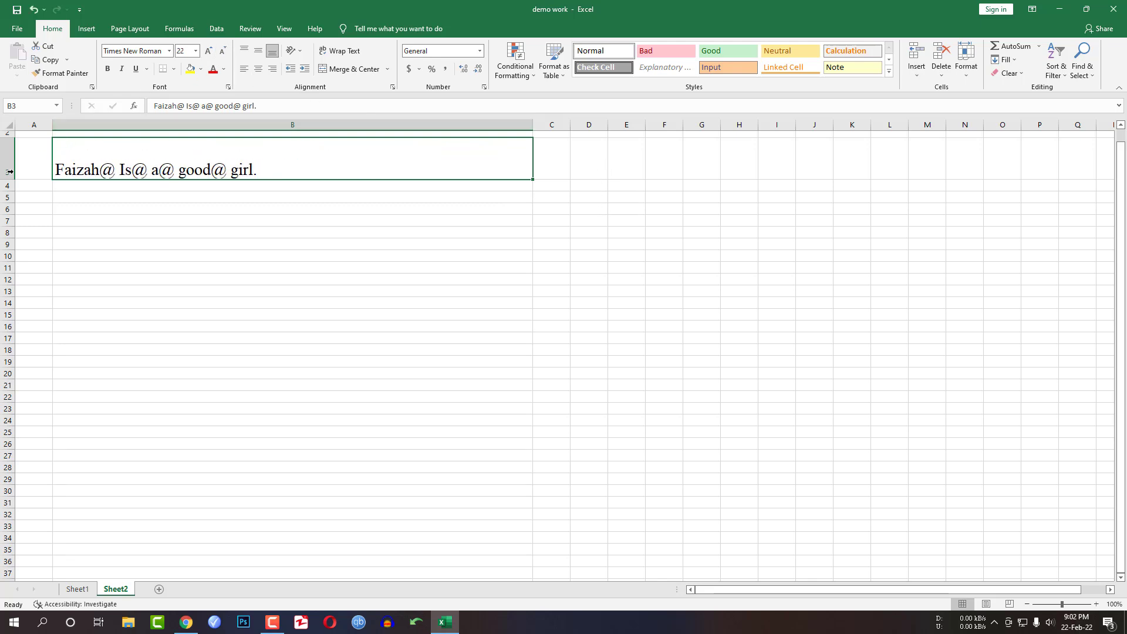
double_click(17, 179)
double_click(533, 125)
Step: Enter the formula =LEN(B3) in cell C3 to count the characters of the sentence
left_click(333, 147)
type("=")
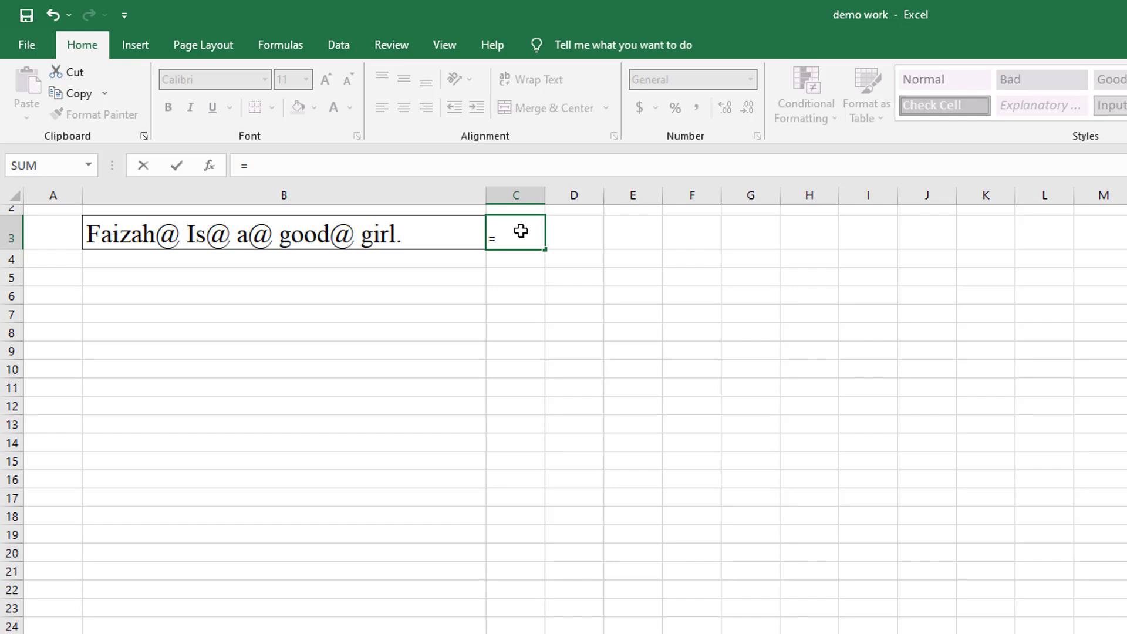
type("len(")
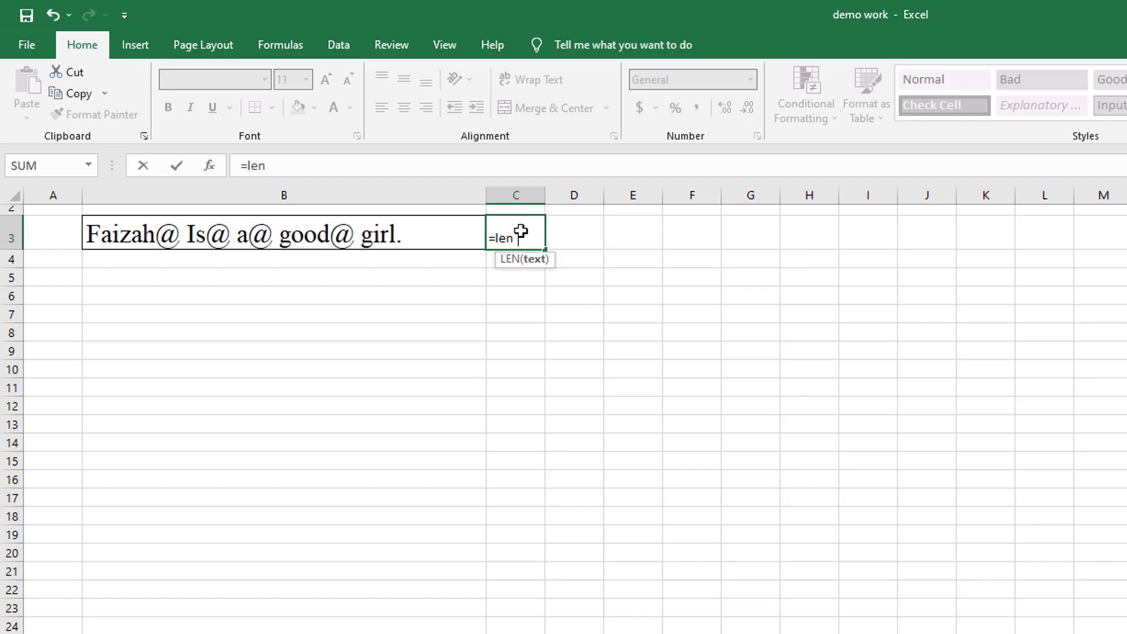
left_click(395, 234)
type(")")
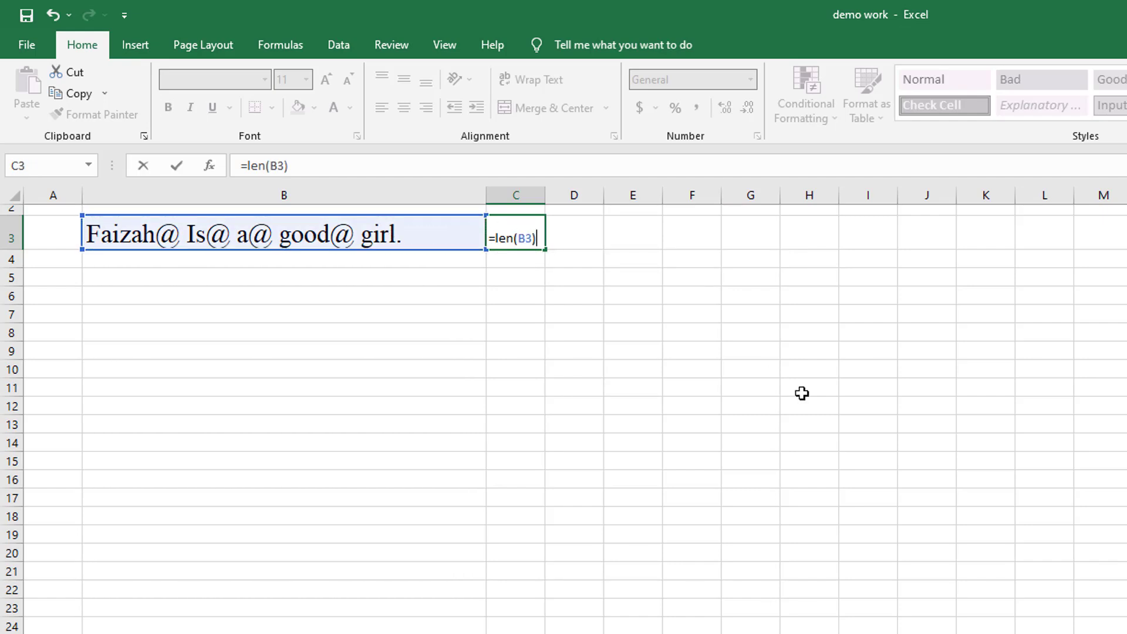
key("Return")
left_click(524, 240)
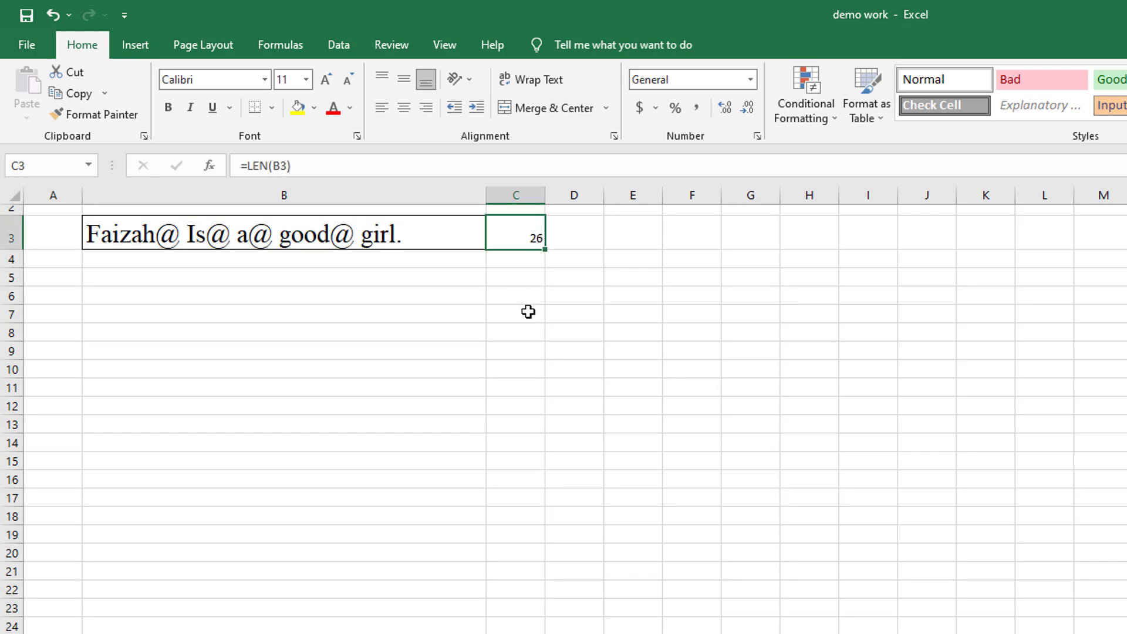
Step: Enter the word "man" in B4 and fill the LEN formula from C3 down to C4
left_click(371, 257)
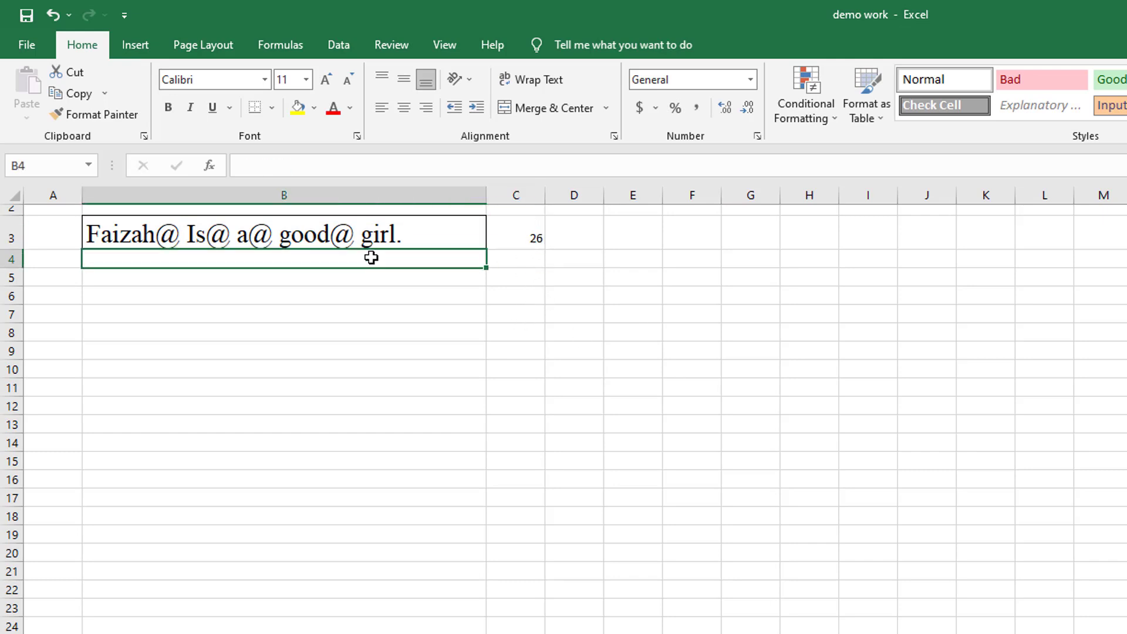
type("man")
key("Return")
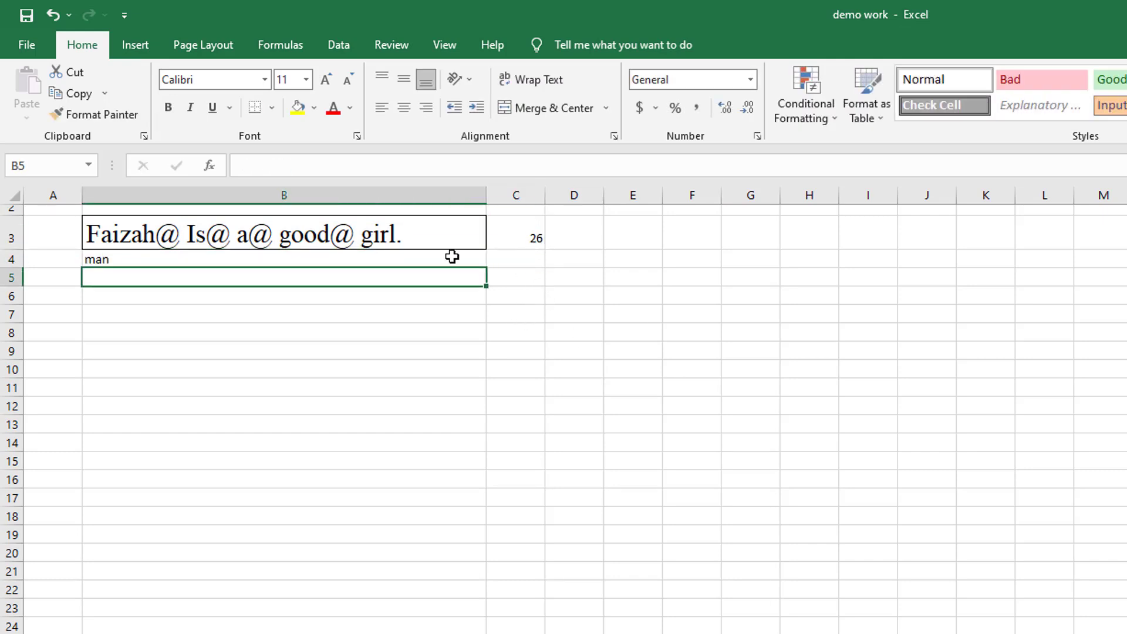
left_click(526, 243)
left_click_drag(546, 250, 547, 262)
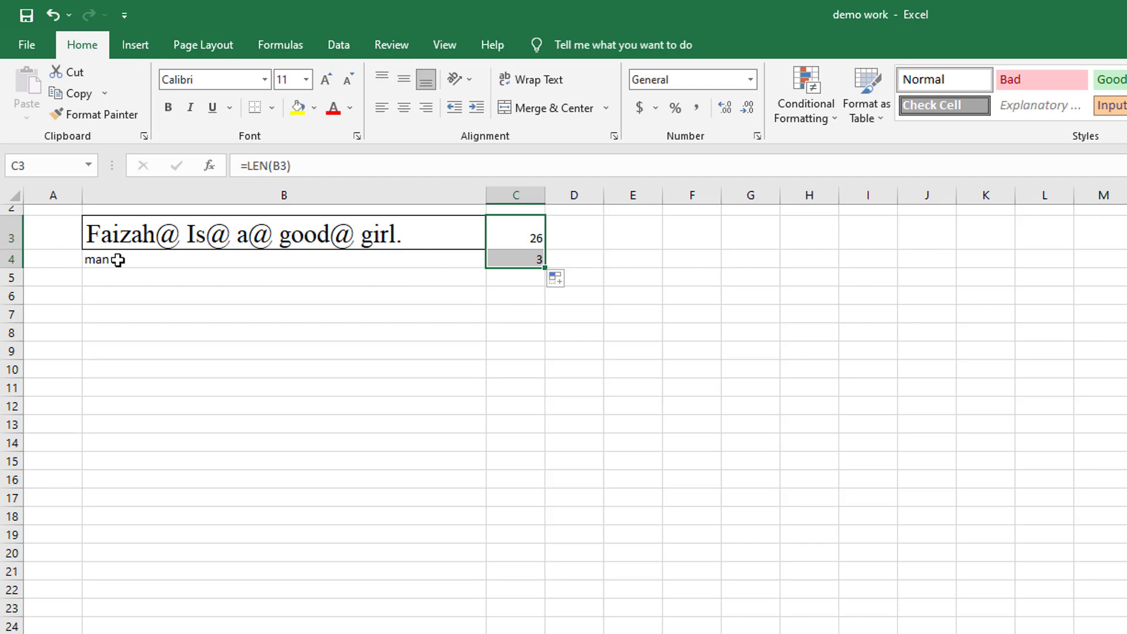
Step: Extend the formula in C3 to =LEN(B3)-LEN(SUBSTITUTE(B3,"@","")) to count the @ characters
double_click(528, 235)
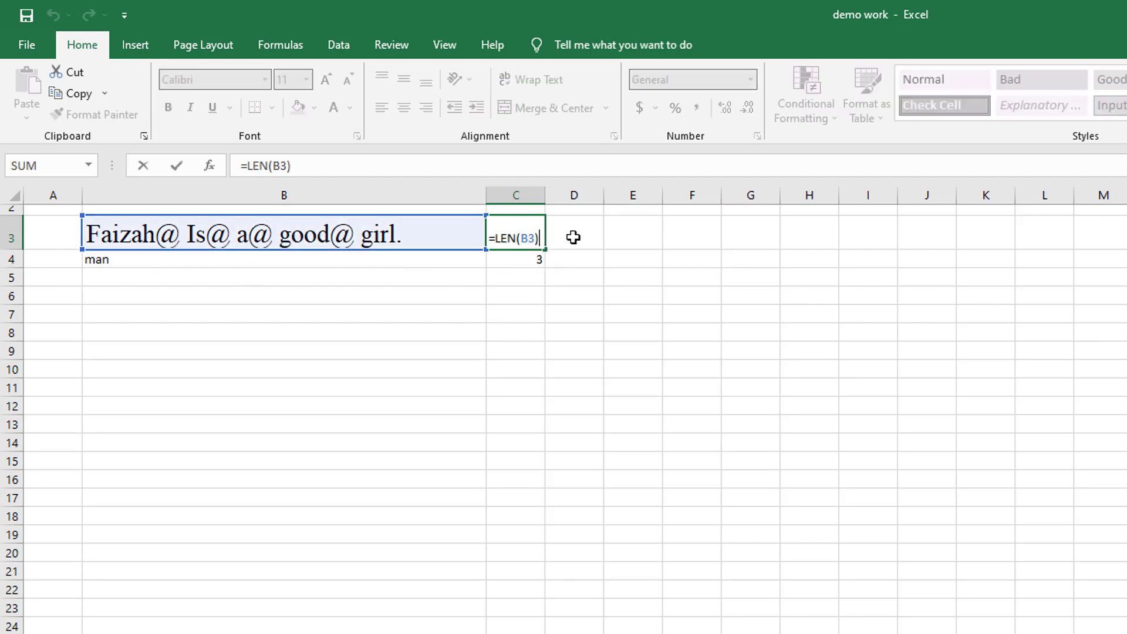
key("BackSpace")
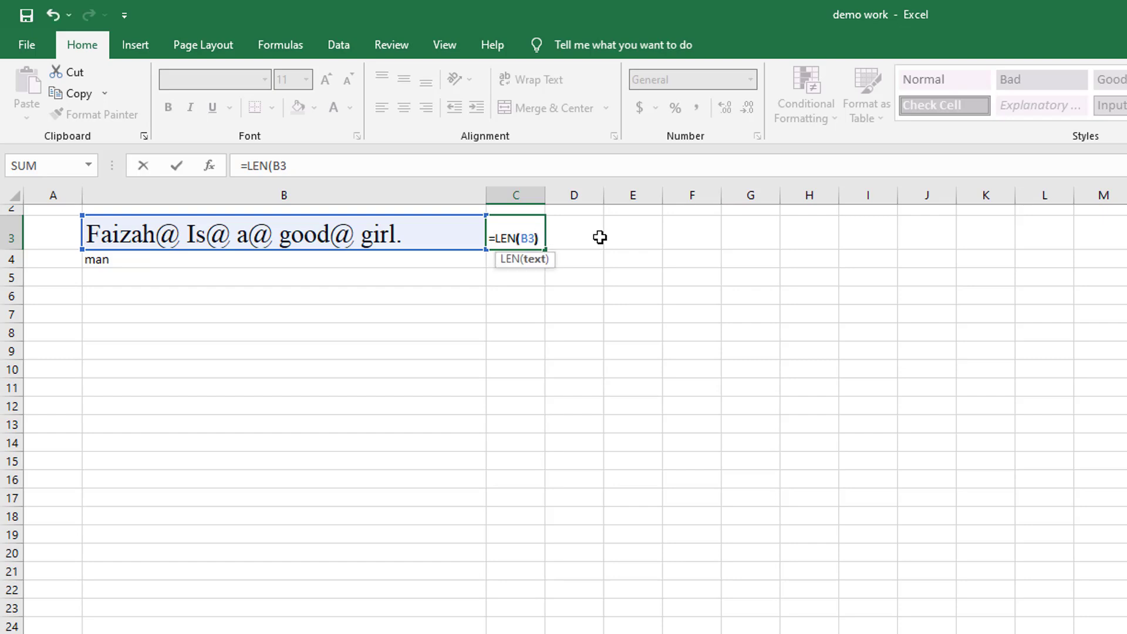
type(")-")
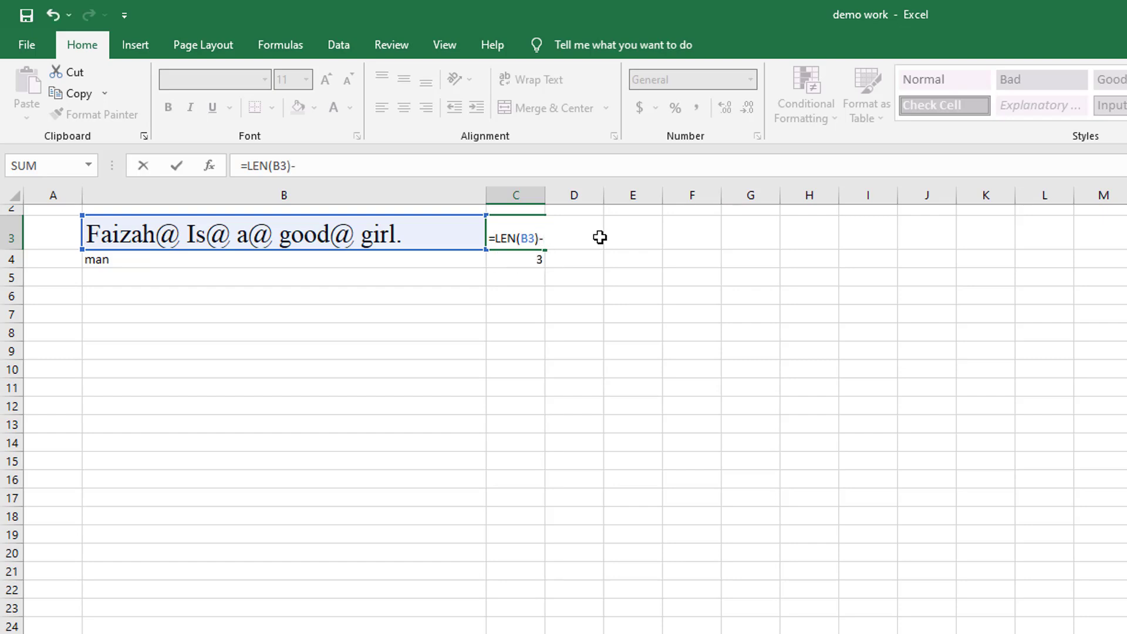
type("len")
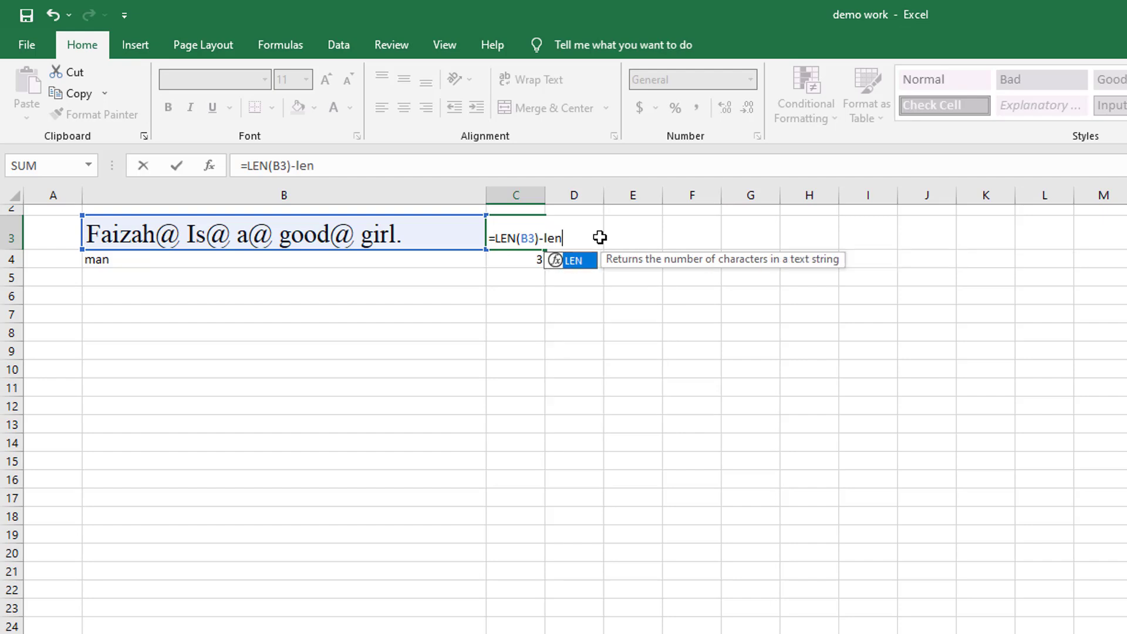
type("(")
type("su")
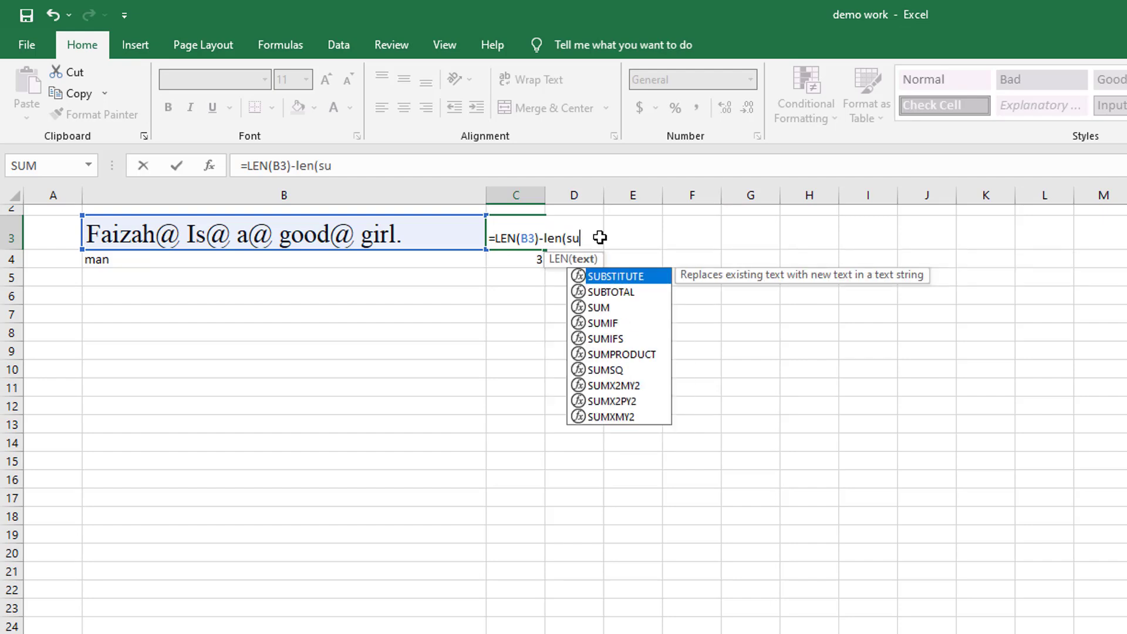
key("Tab")
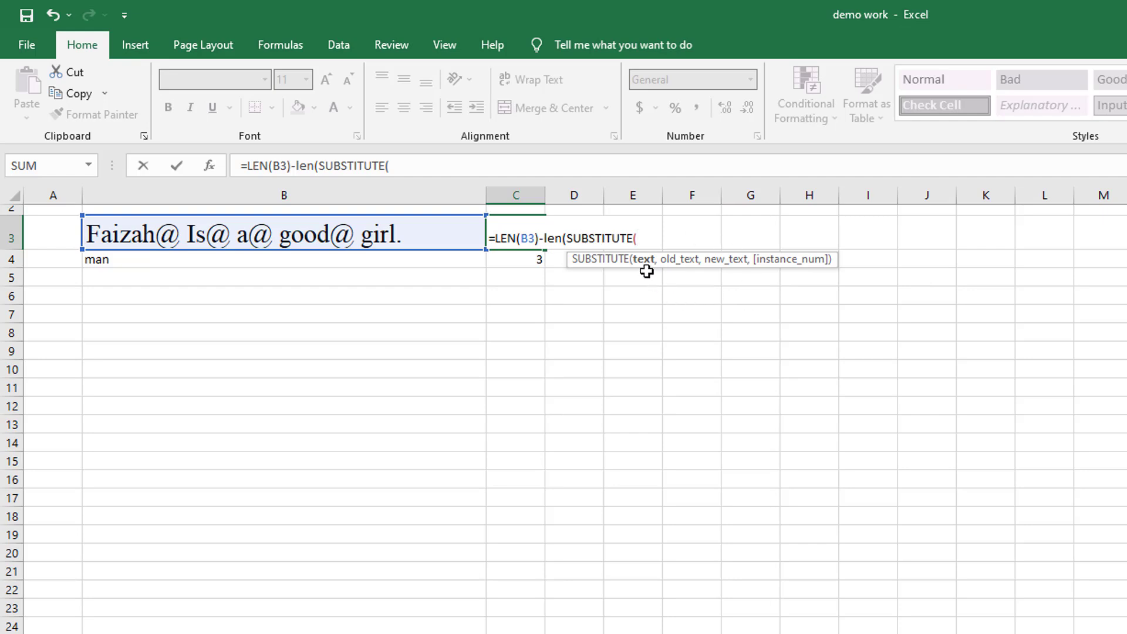
left_click(326, 235)
type(",")
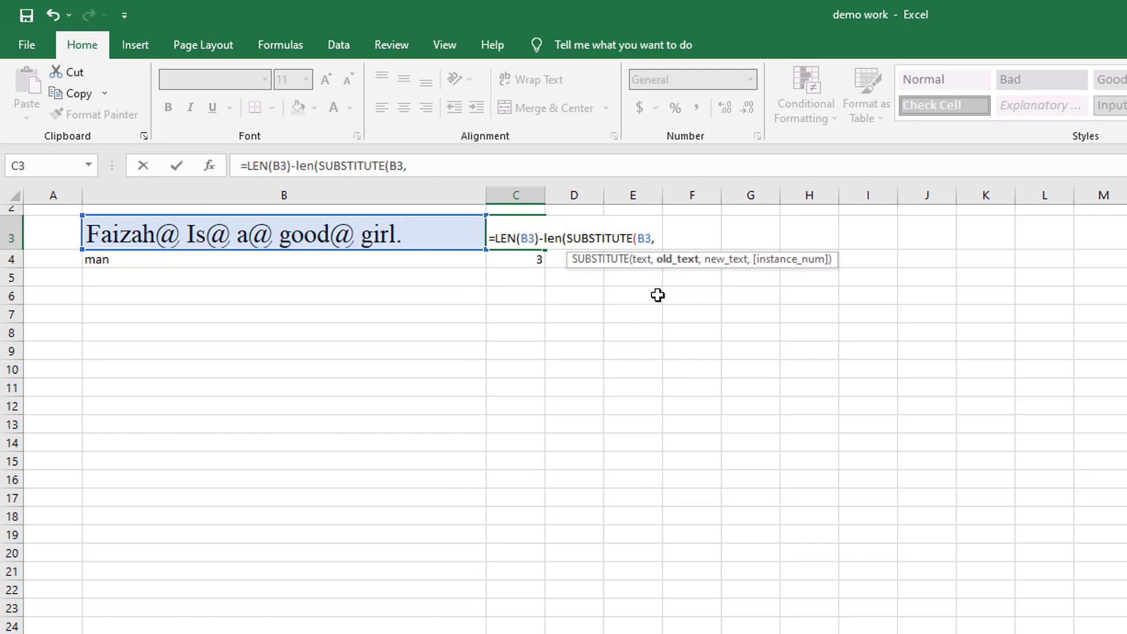
type("\"@\"")
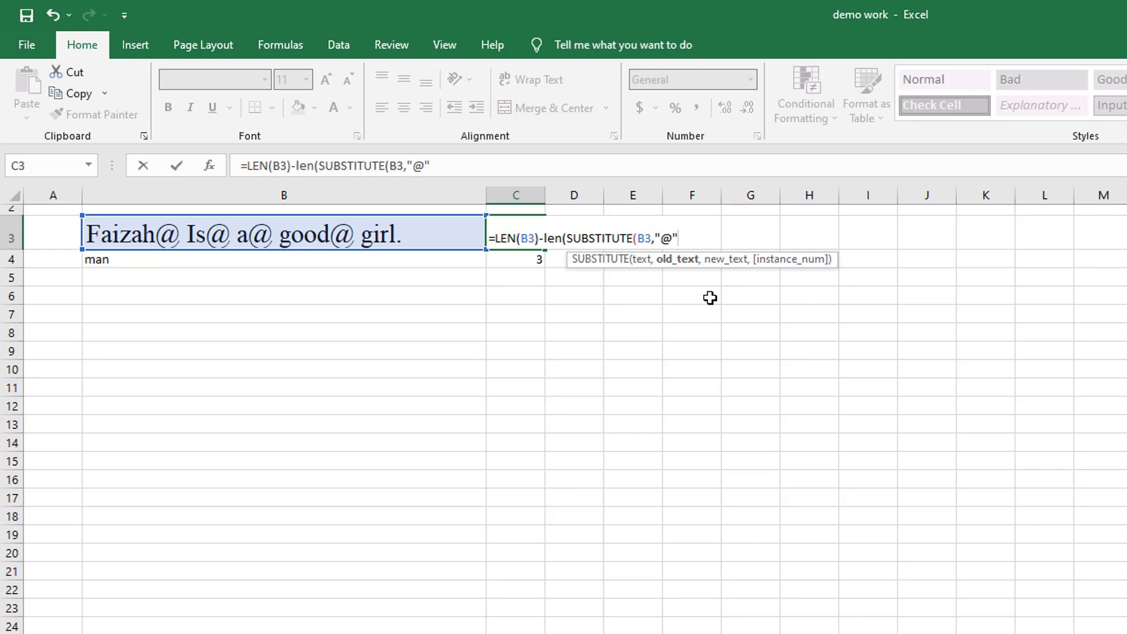
type(",")
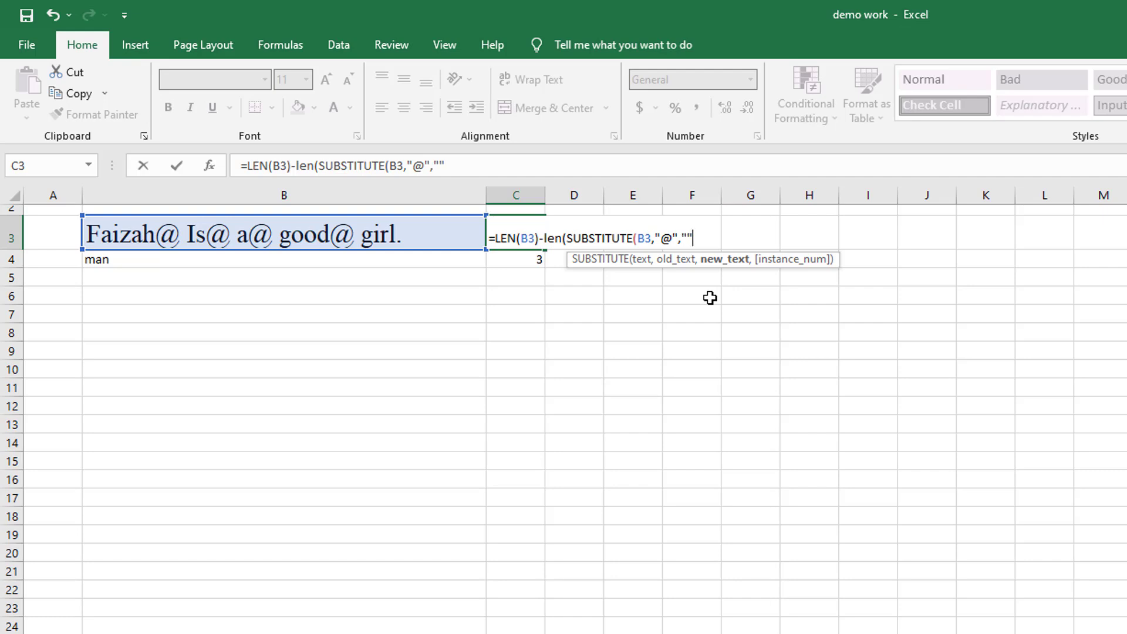
type(")")
key("Return")
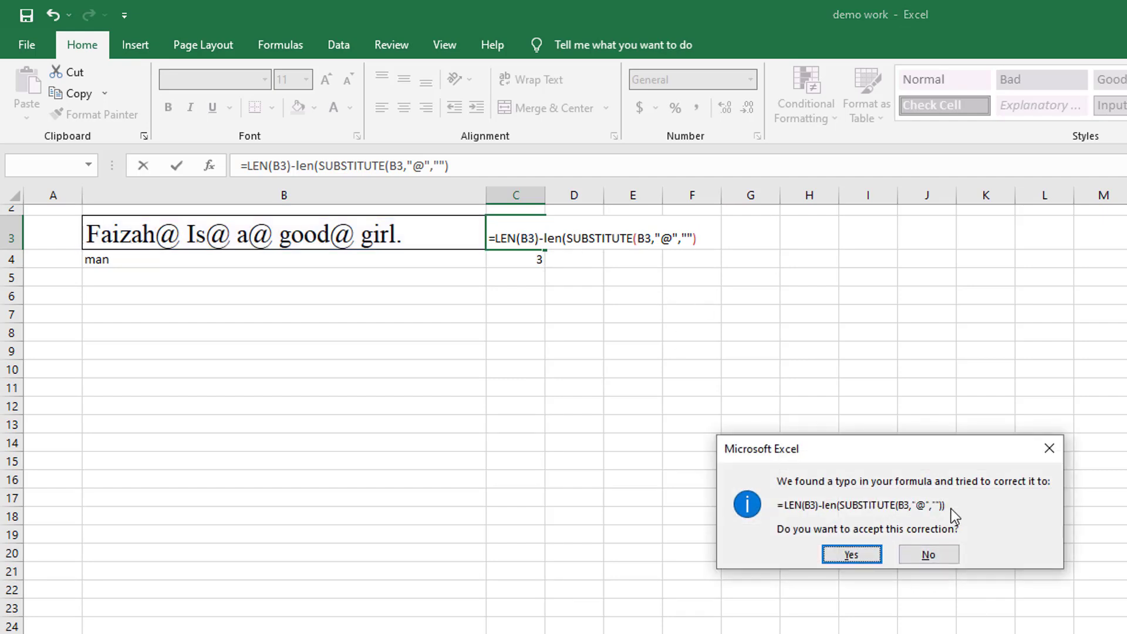
left_click(862, 554)
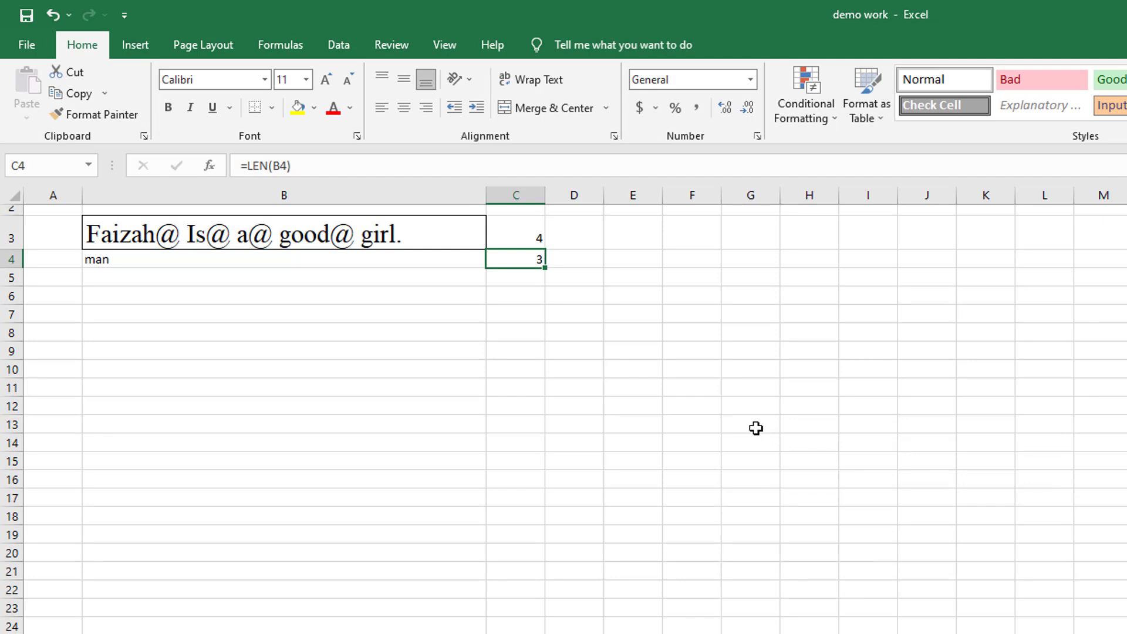
left_click(539, 237)
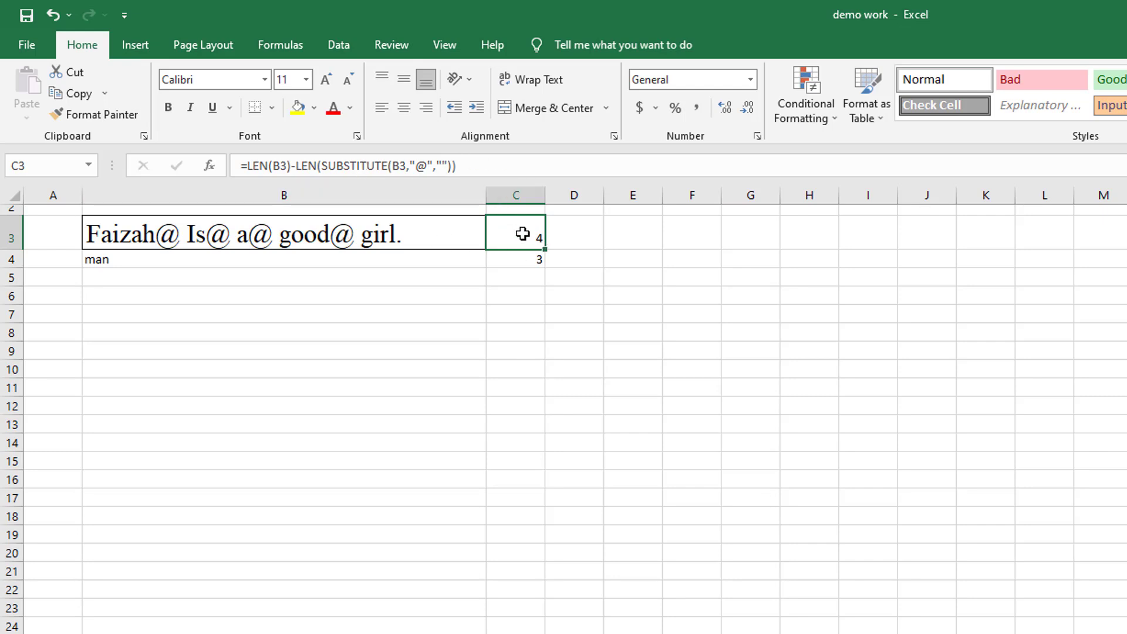
Step: Replace the "@" search text in the C3 formula with a lowercase "g"
double_click(522, 234)
left_click_drag(675, 239, 664, 239)
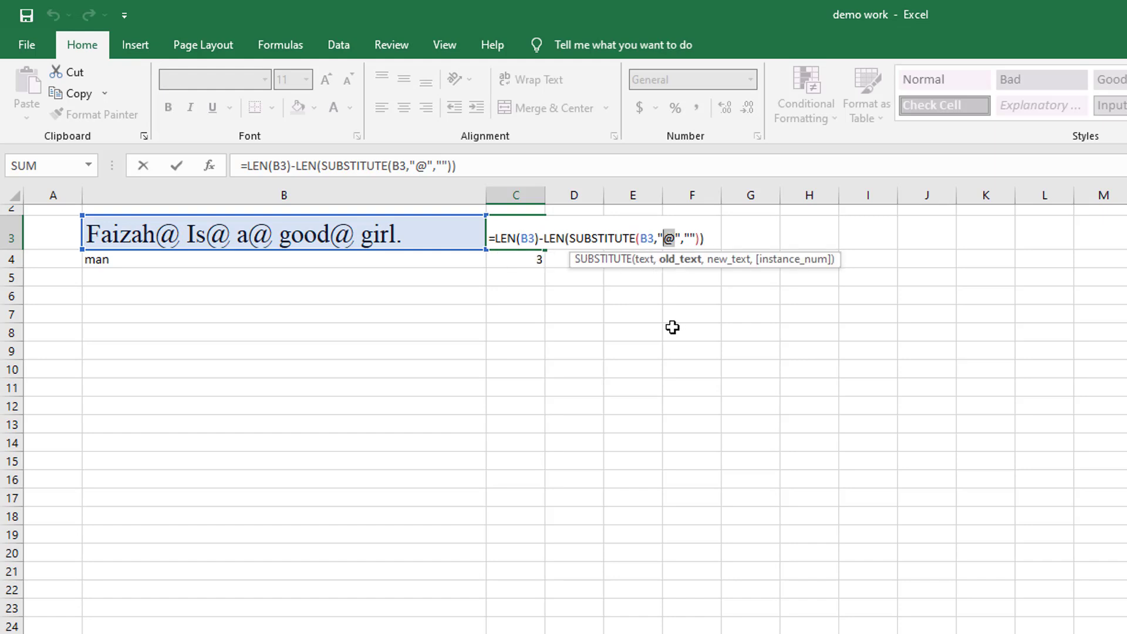
type("g")
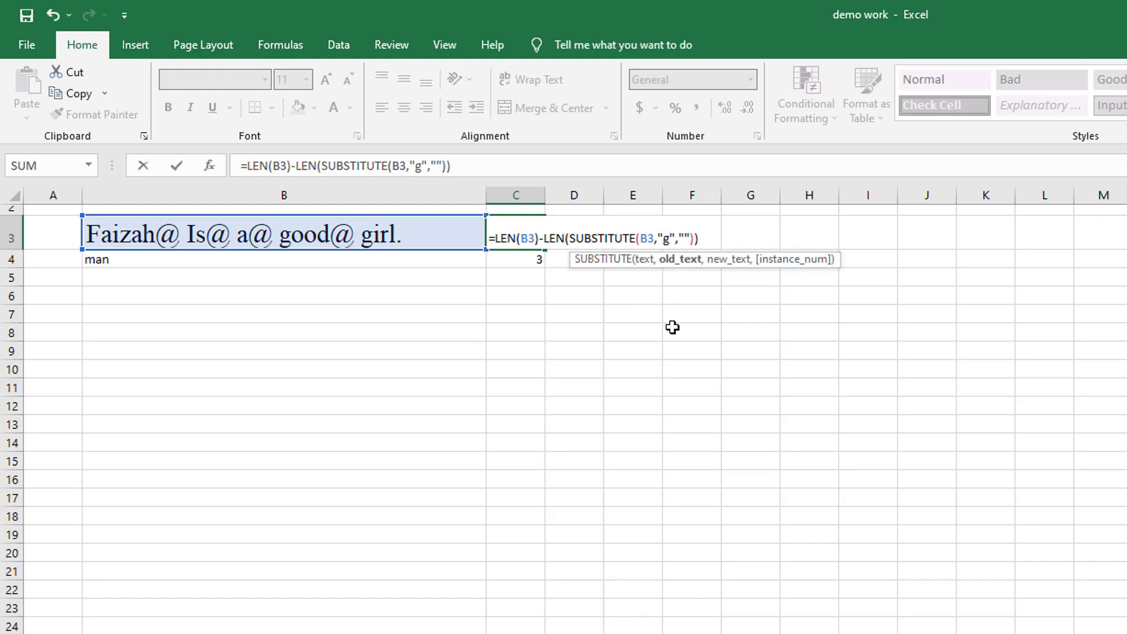
key("Return")
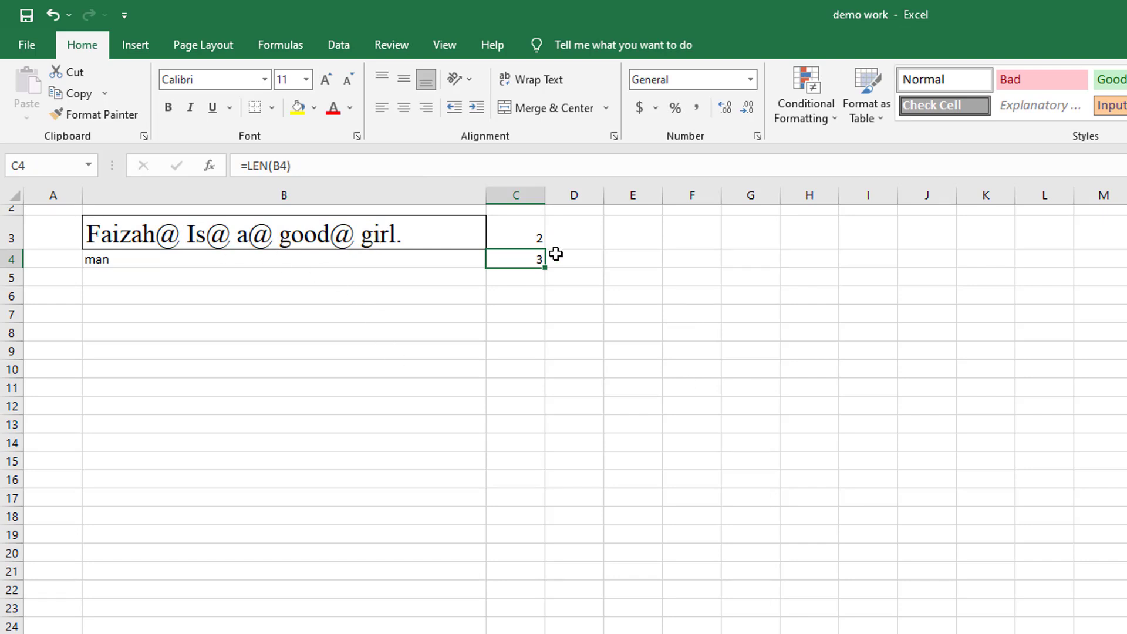
left_click(534, 234)
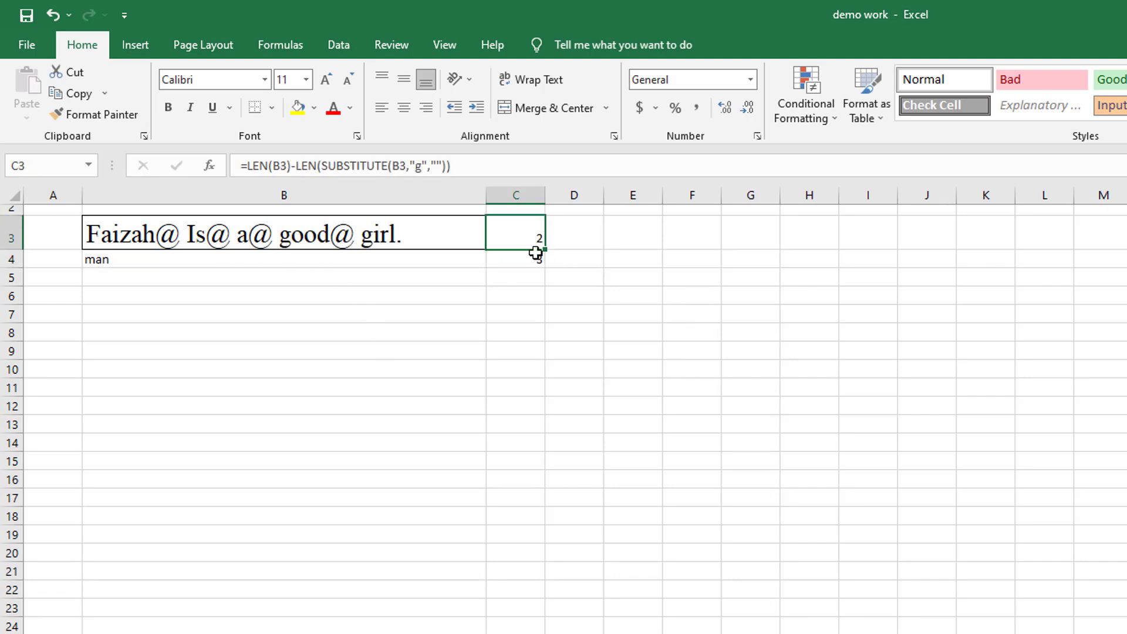
Step: Change the search text in the SUBSTITUTE part of the C3 formula to an uppercase "G"
double_click(512, 230)
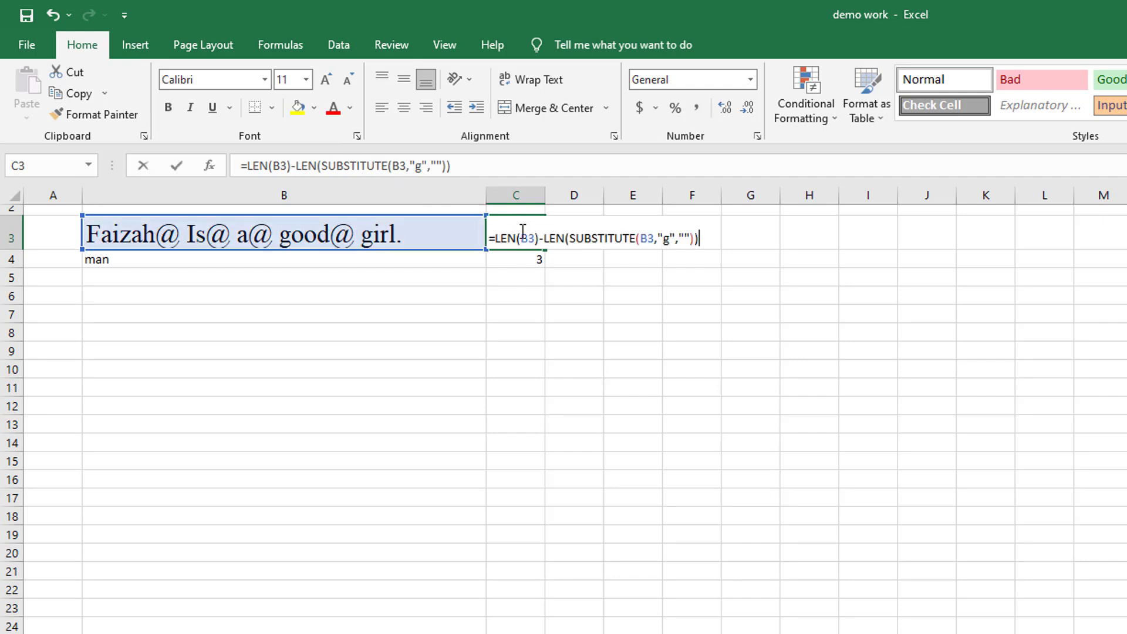
left_click(672, 238)
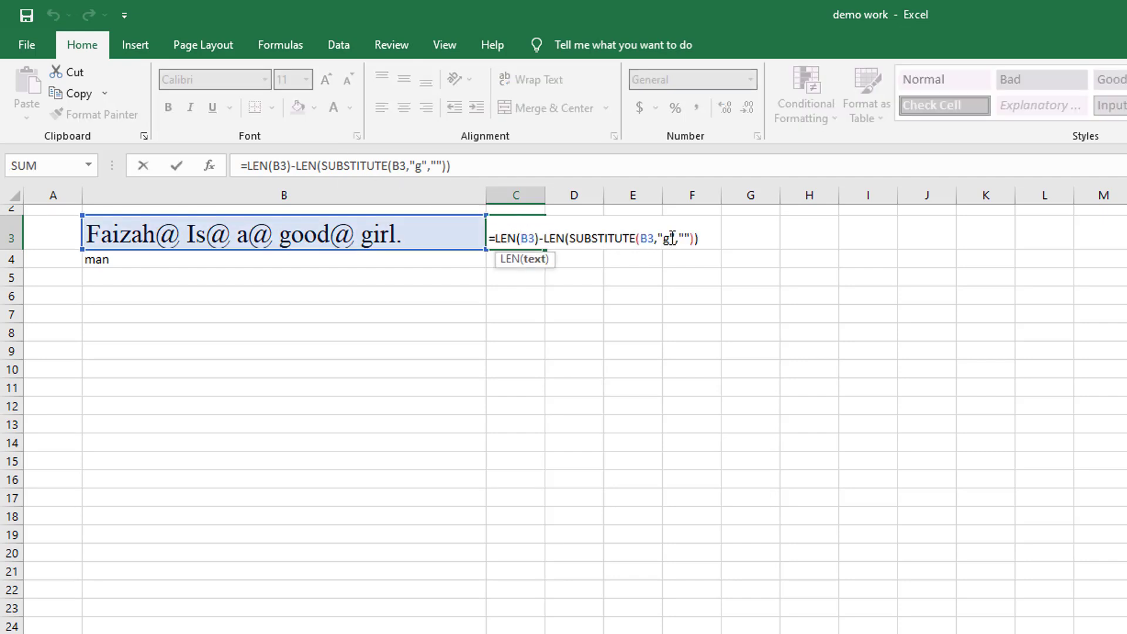
double_click(672, 238)
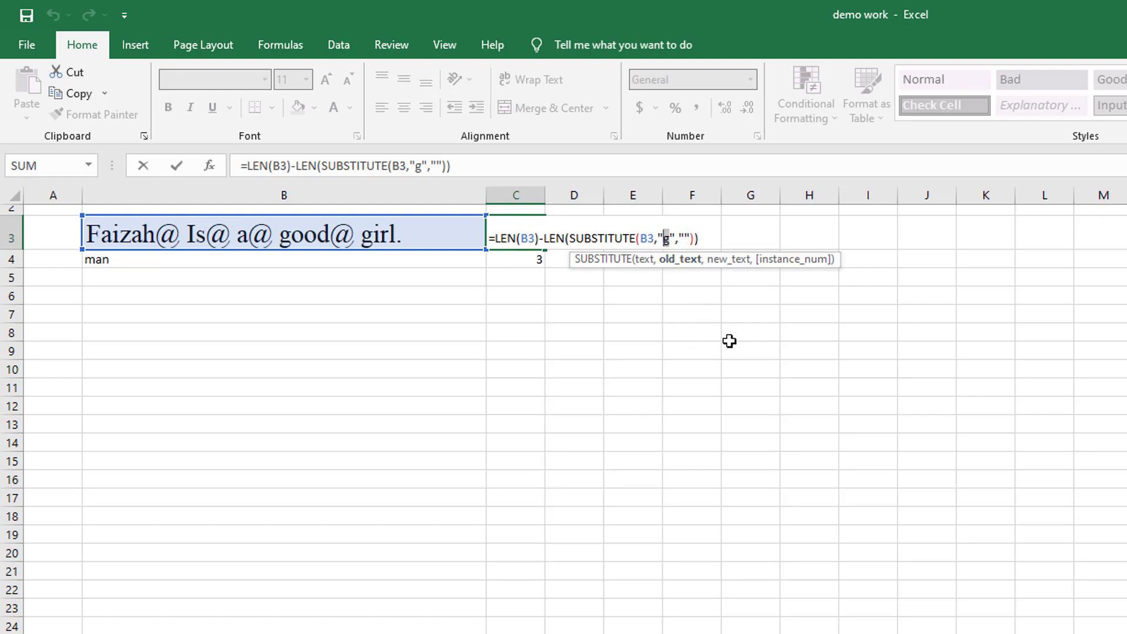
type("G")
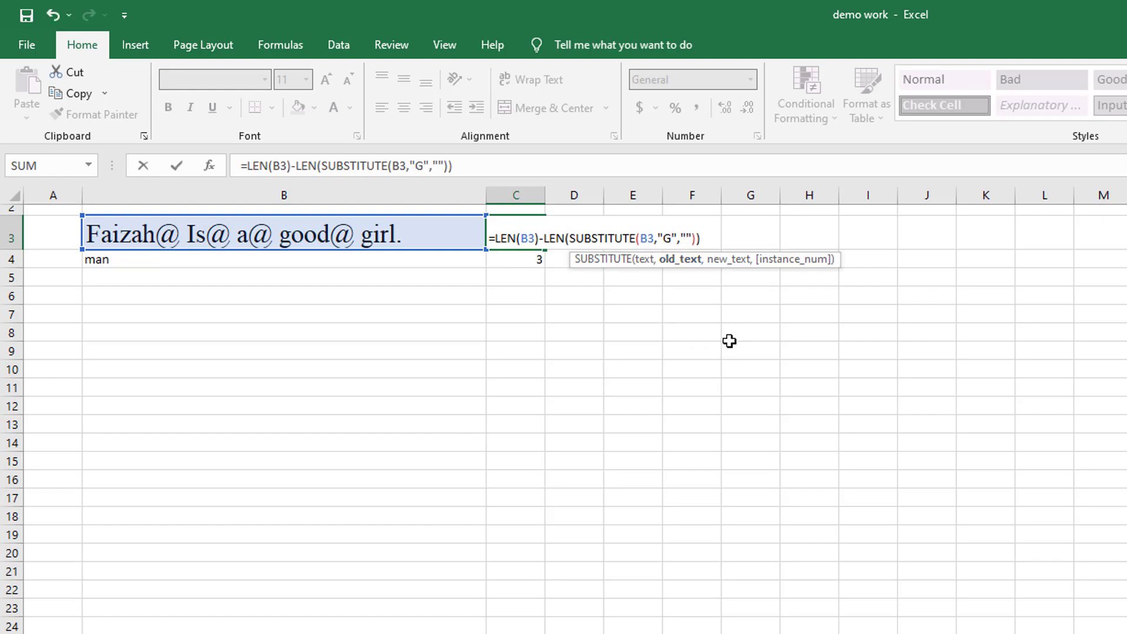
key("Return")
left_click(535, 242)
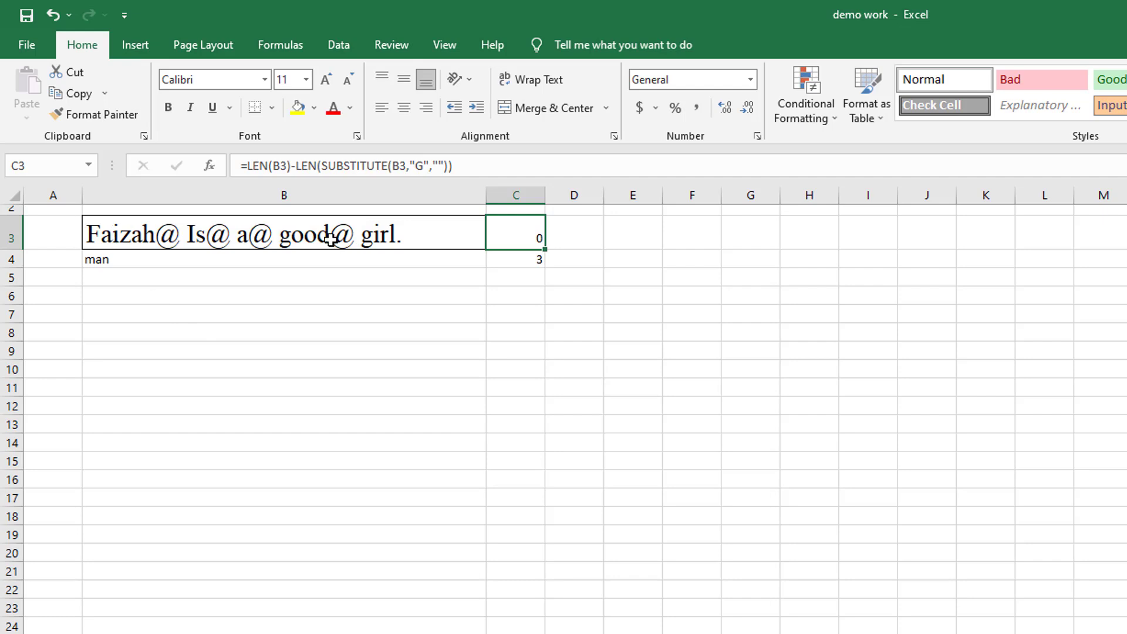
Step: Enter =LOWER(B3) in cell B7 to convert the sentence to lowercase
left_click(213, 311)
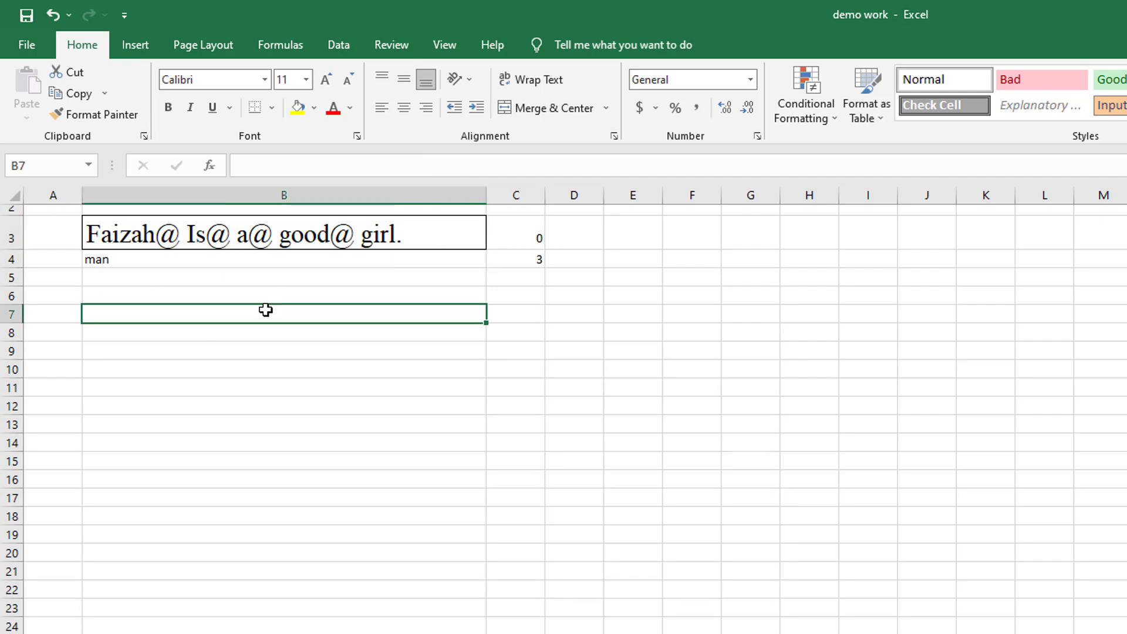
type("=low")
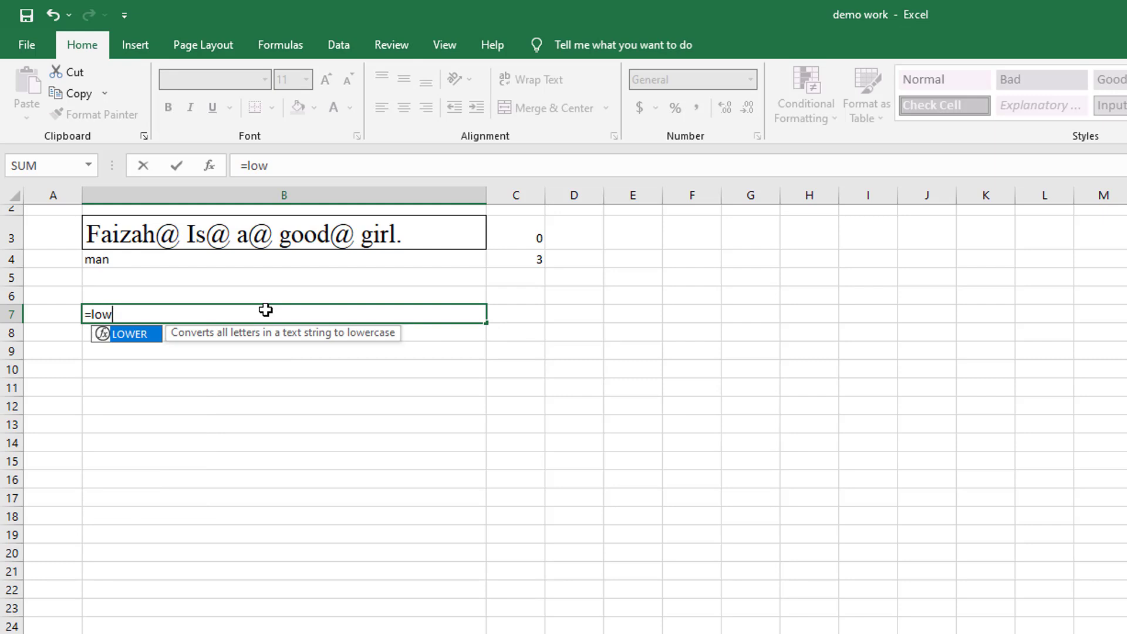
key("Tab")
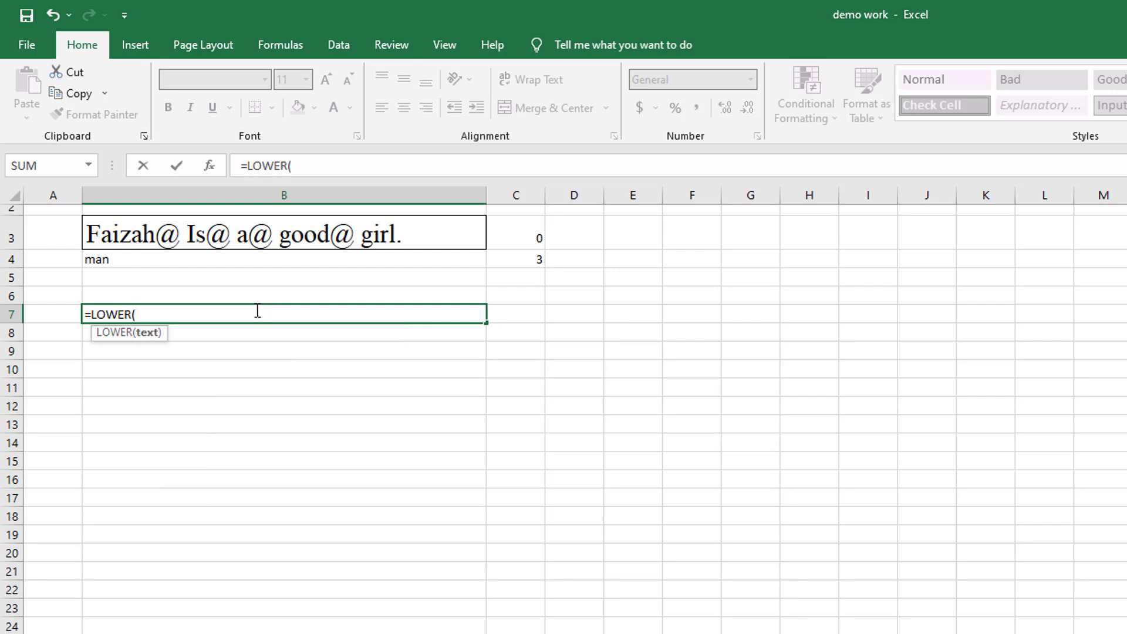
left_click(263, 238)
type(")")
key("Return")
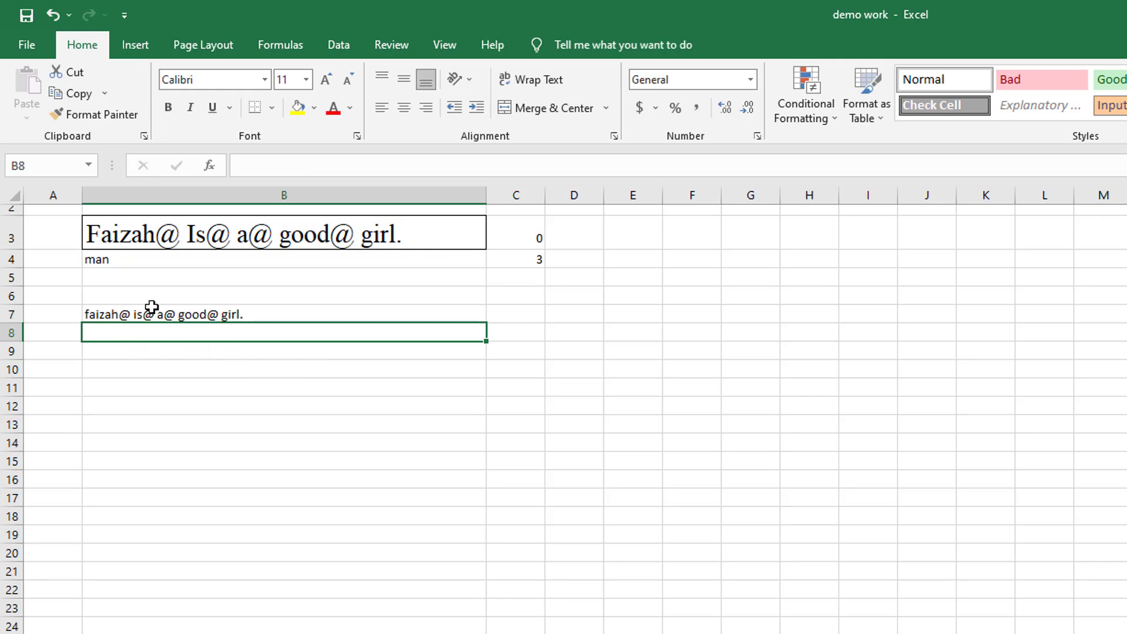
Step: Copy the character-counting formula from C3 to C7, beside the lowercase sentence
left_click(515, 318)
left_click(529, 237)
key("ctrl+c")
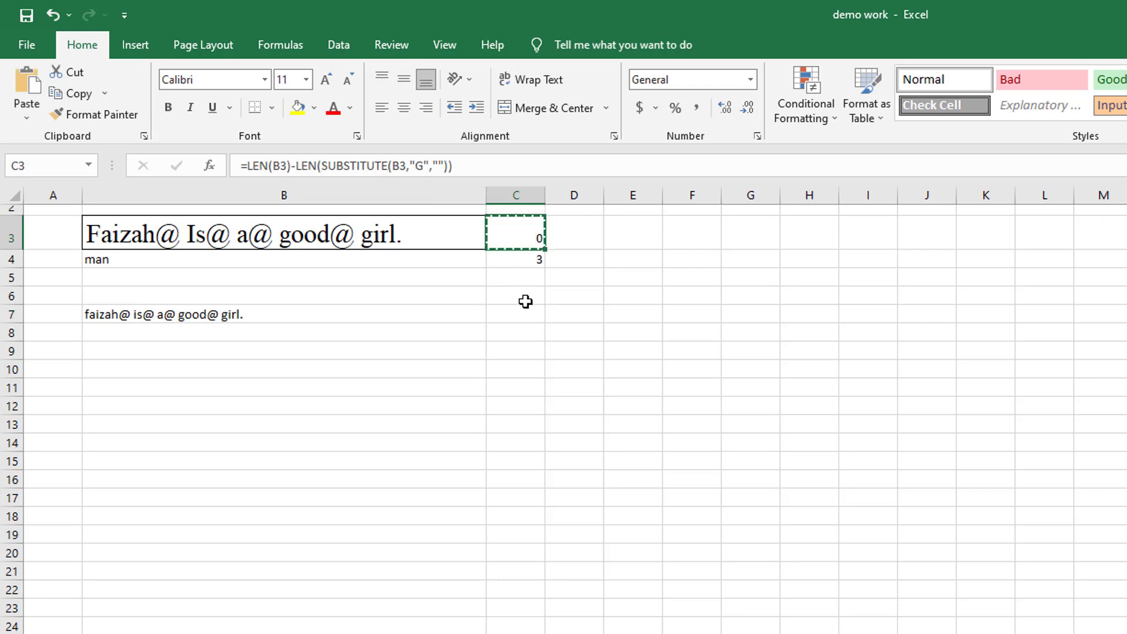
left_click(526, 310)
key("ctrl+v")
key("Escape")
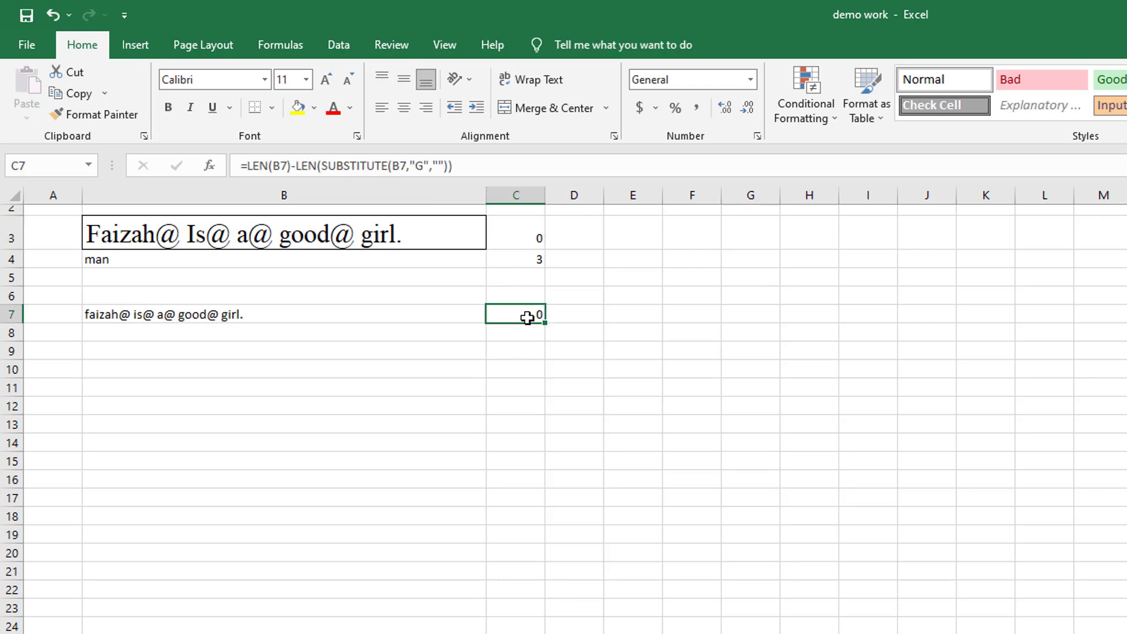
Step: Change the search text in the C7 formula to a lowercase "g"
double_click(524, 316)
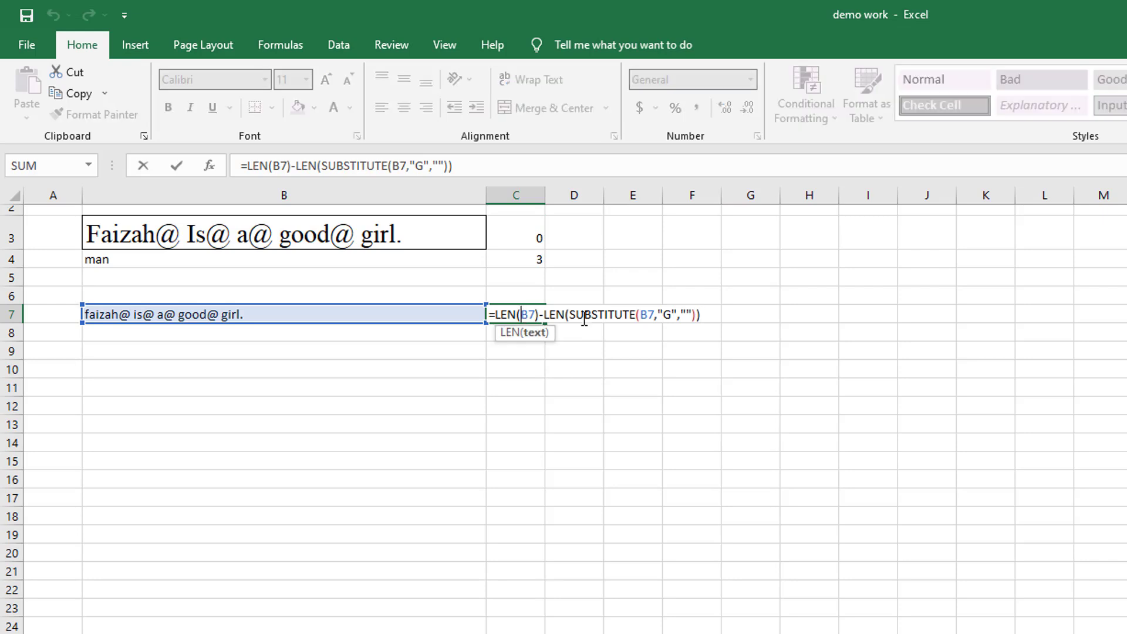
left_click(671, 315)
key("BackSpace")
type("g")
key("Return")
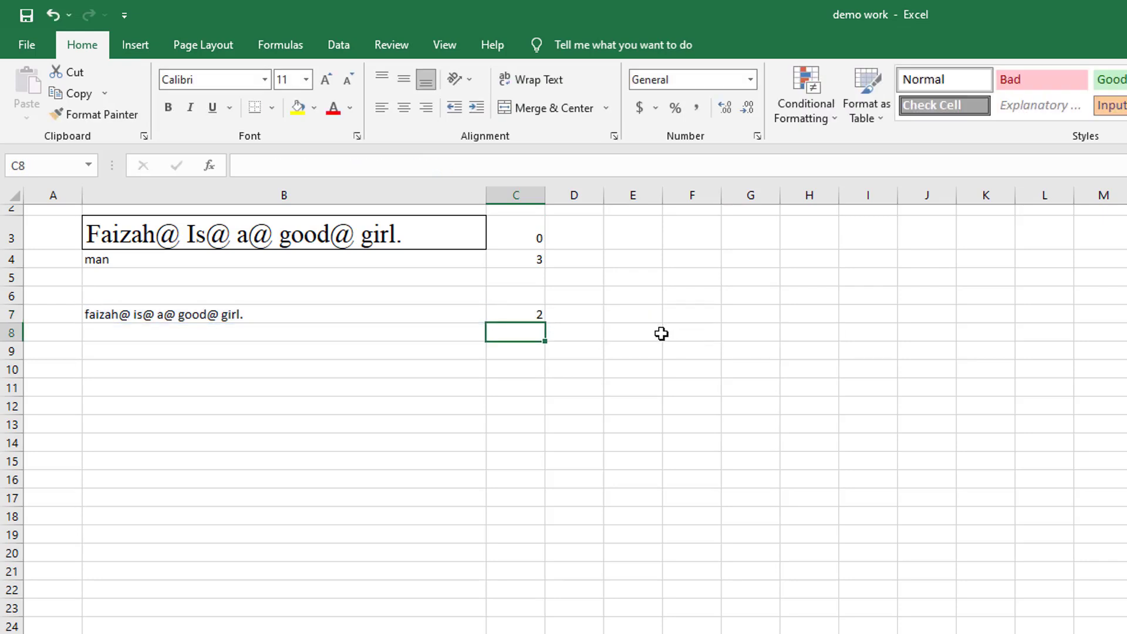
left_click(538, 317)
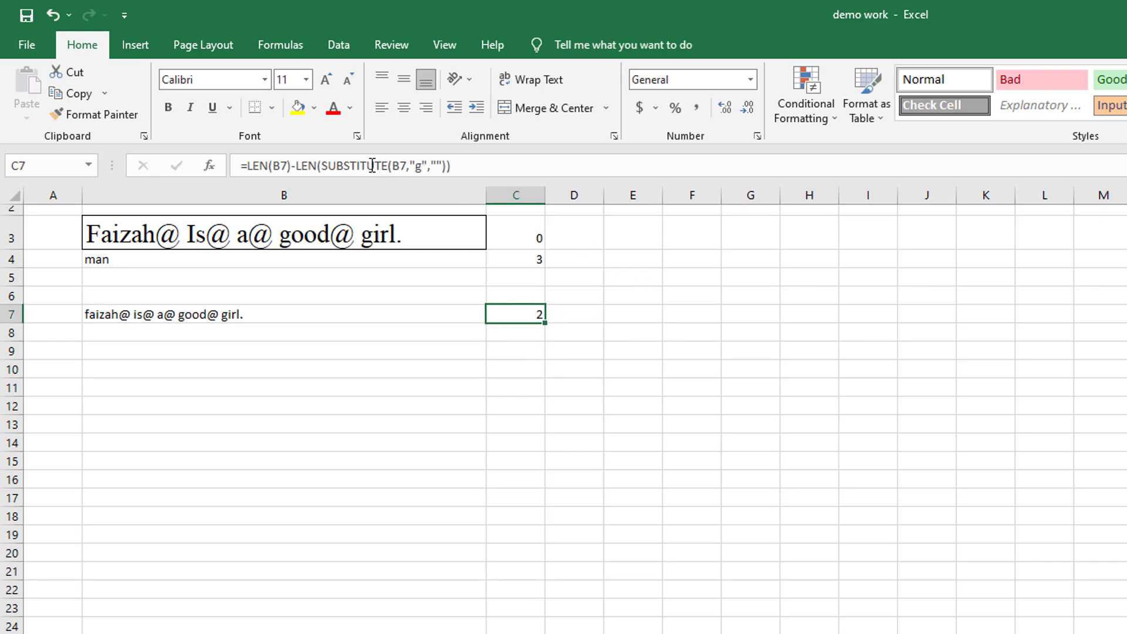